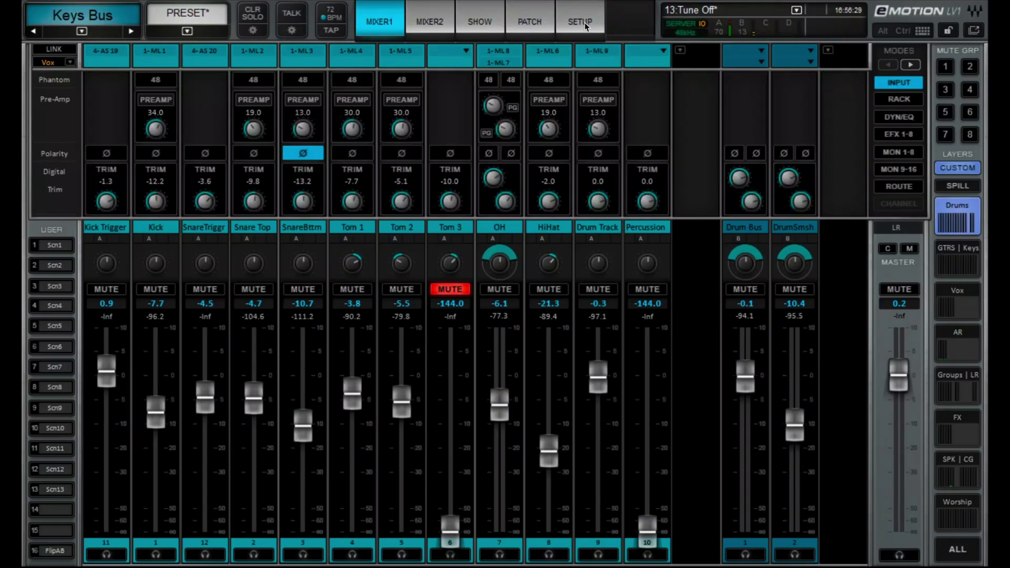
Show the Drums layer with kick, snare, tom, overhead, hi-hat and drum bus channels
click(582, 24)
Cycle through the GTRS | Keys, Vox, AR, FX, SPK | CG and Worship layers, ending on Groups | LR routing
click(952, 253)
click(954, 294)
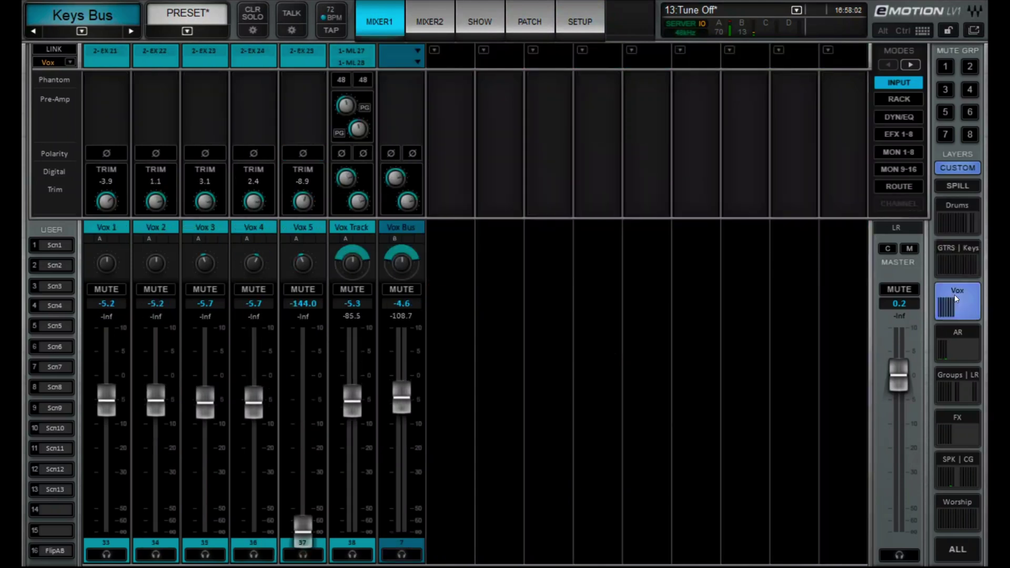
click(956, 339)
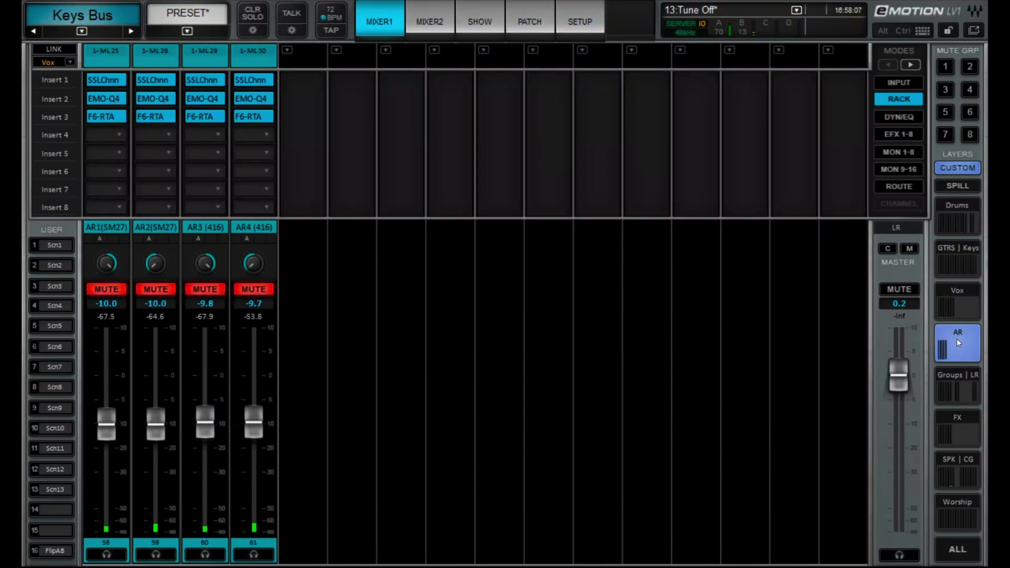
click(952, 378)
click(961, 434)
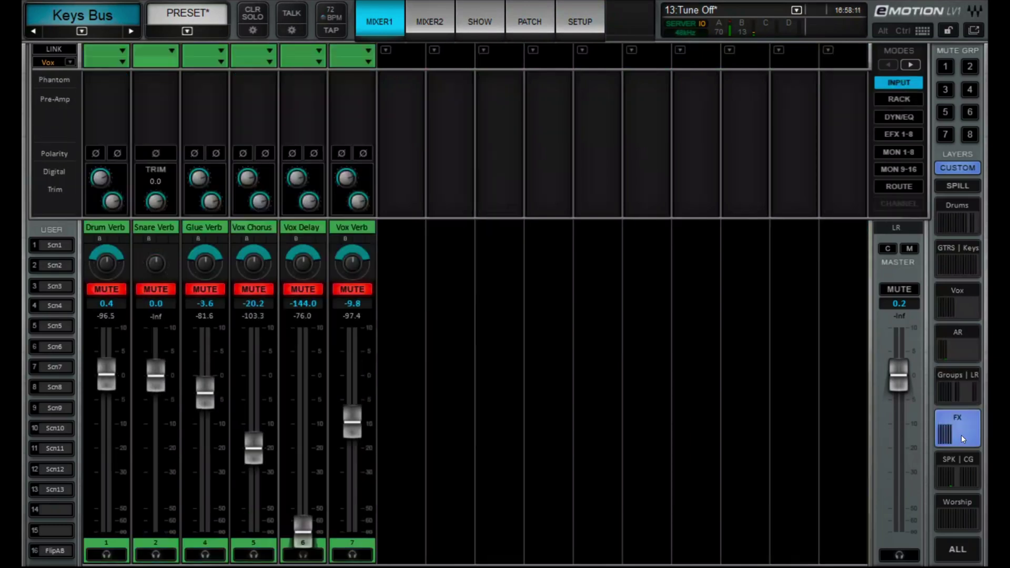
click(962, 471)
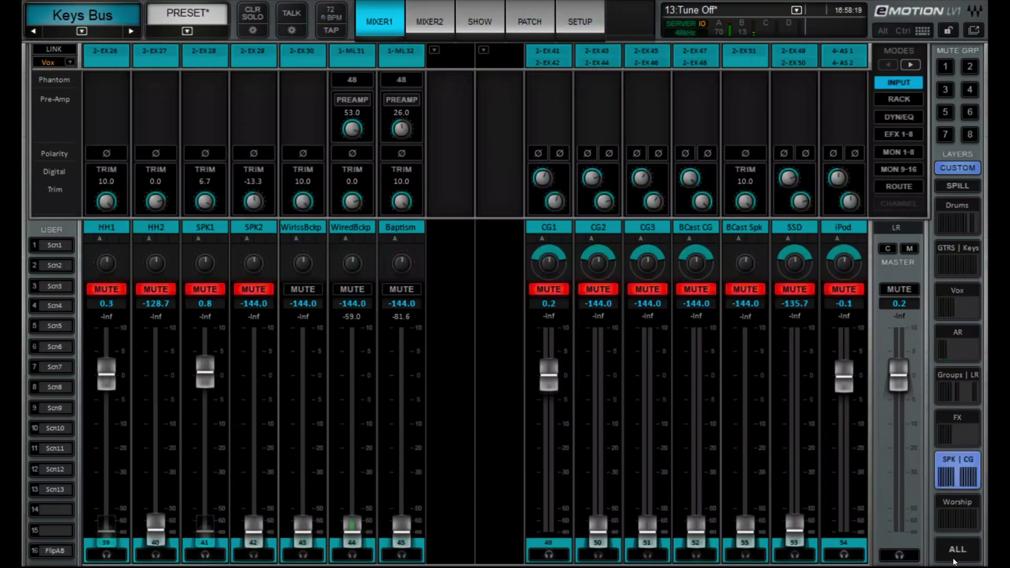
click(960, 511)
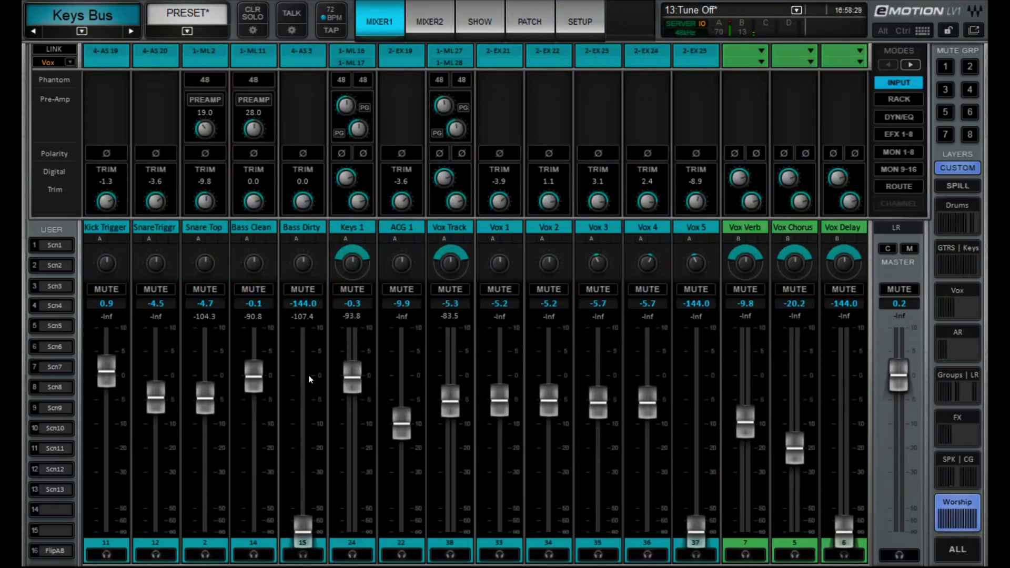
click(437, 23)
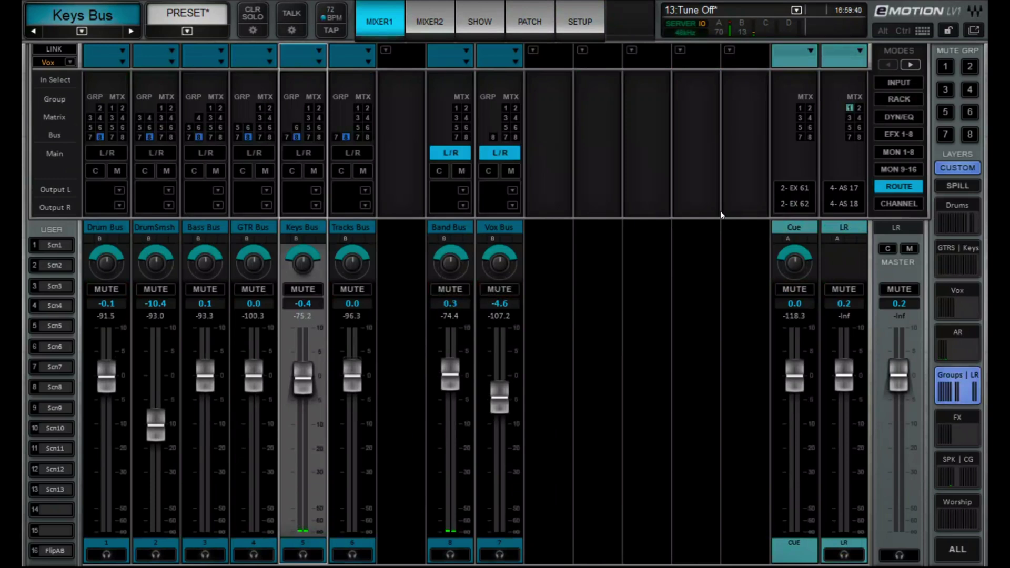
Show the Drums layer again, then go to the show's Scenes page
click(958, 209)
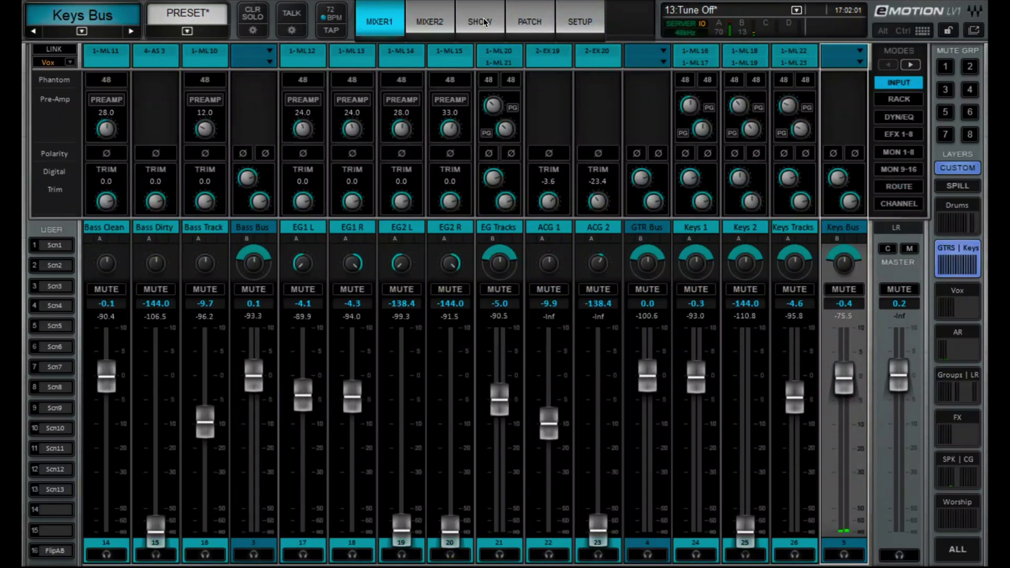
click(484, 22)
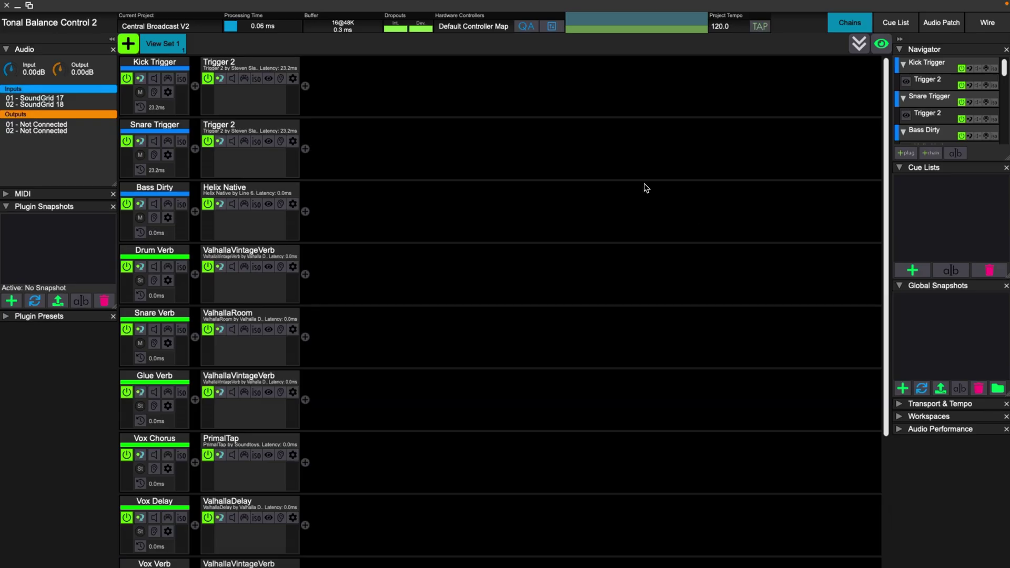
Inspect the Kick and Snare Trigger 2 editors, then open Helix Native on Bass Dirty
double_click(251, 98)
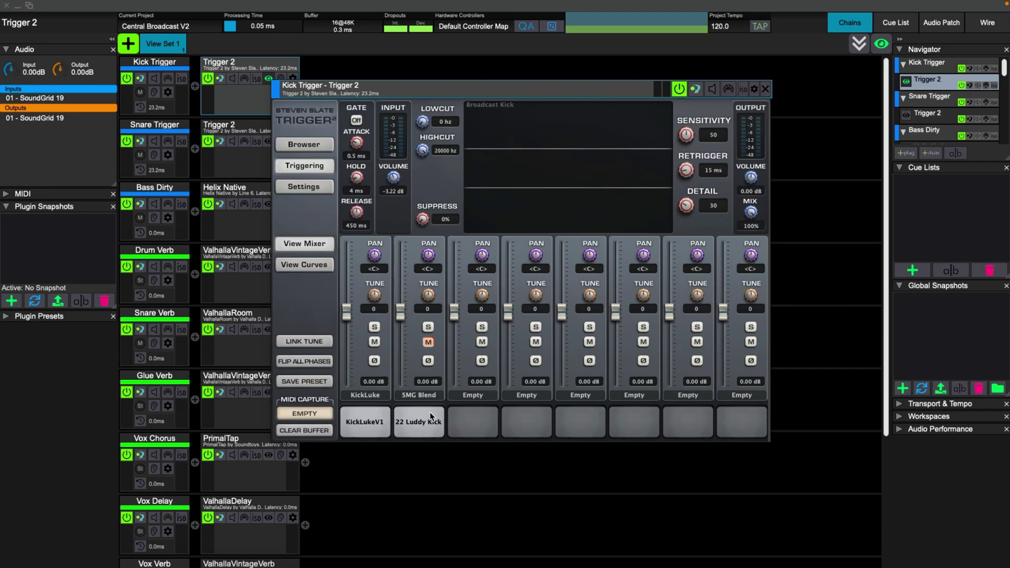
click(765, 90)
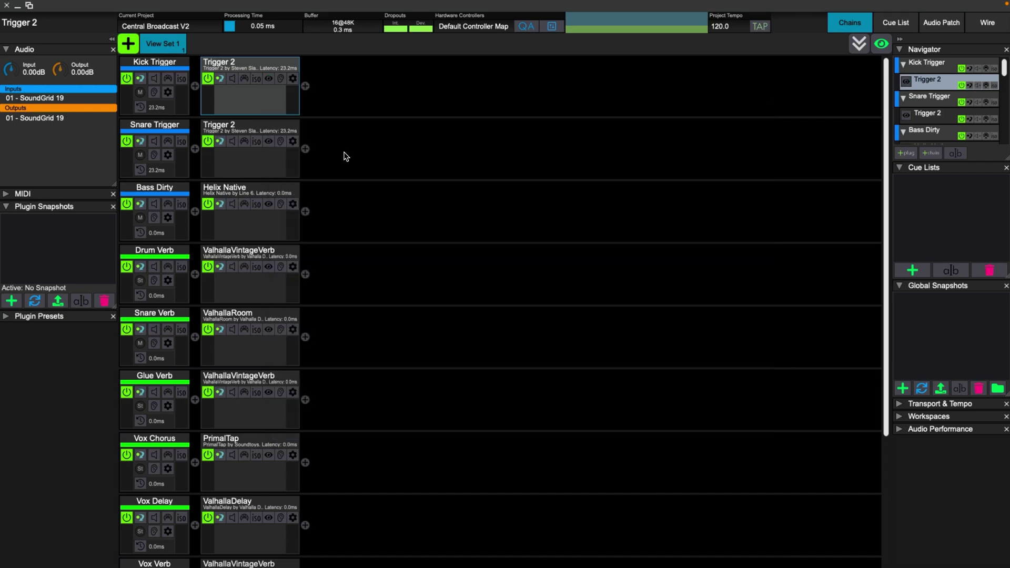
double_click(257, 171)
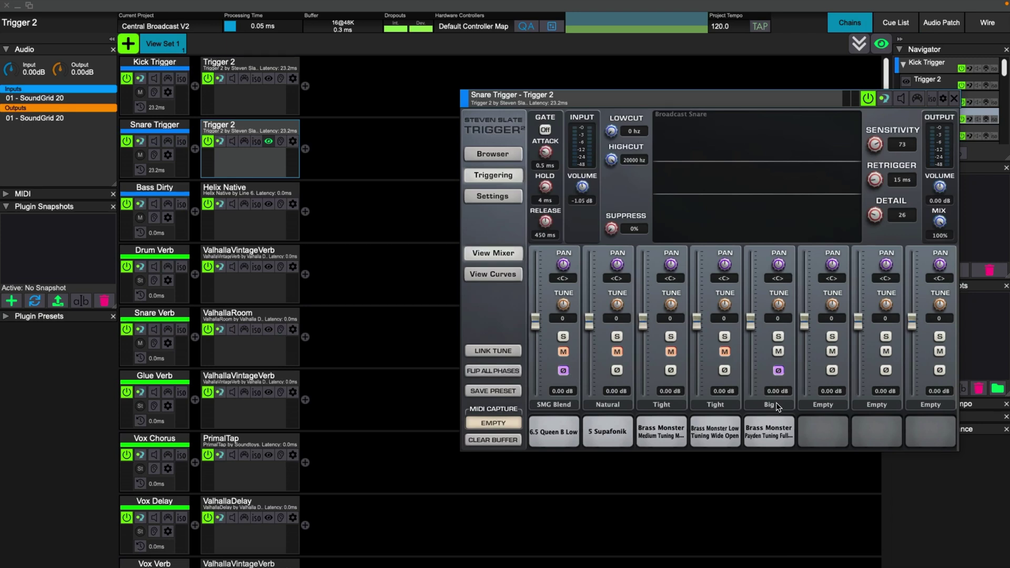
drag(731, 96, 684, 101)
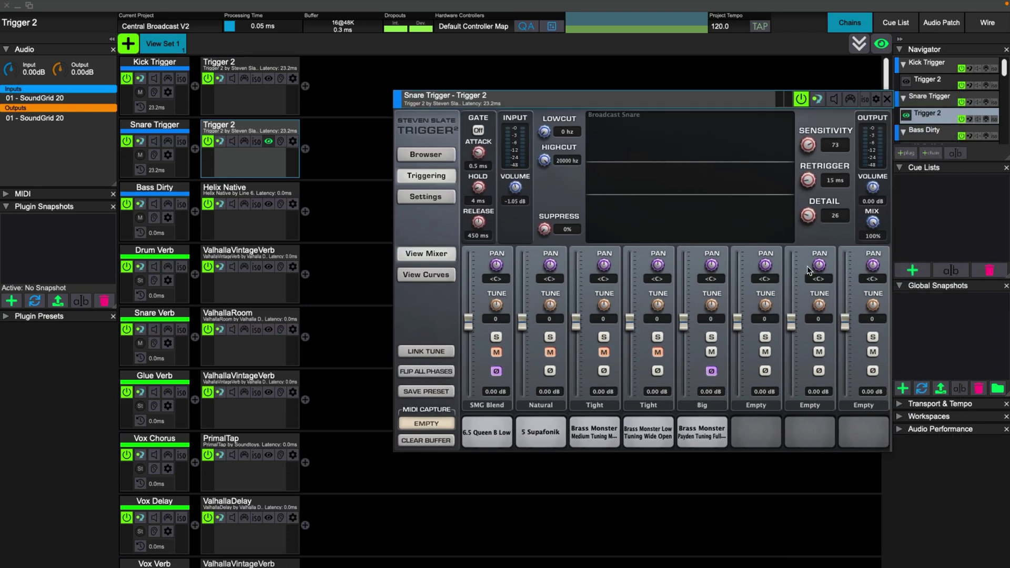
click(887, 99)
click(268, 204)
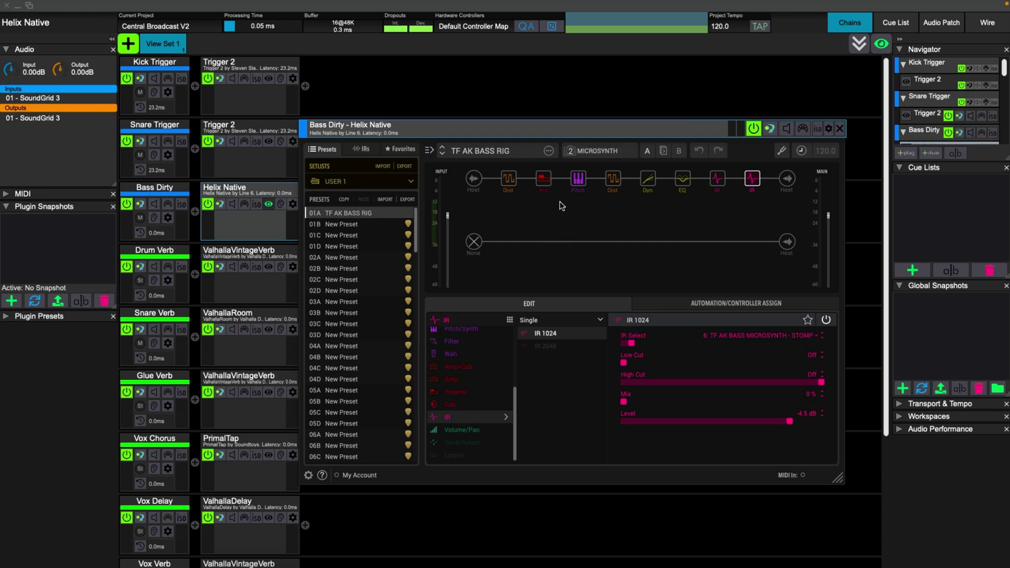
Swap Helix Native for the Vox Chorus chain's PrimalTap editor with the Double Wide preset
drag(509, 135, 514, 136)
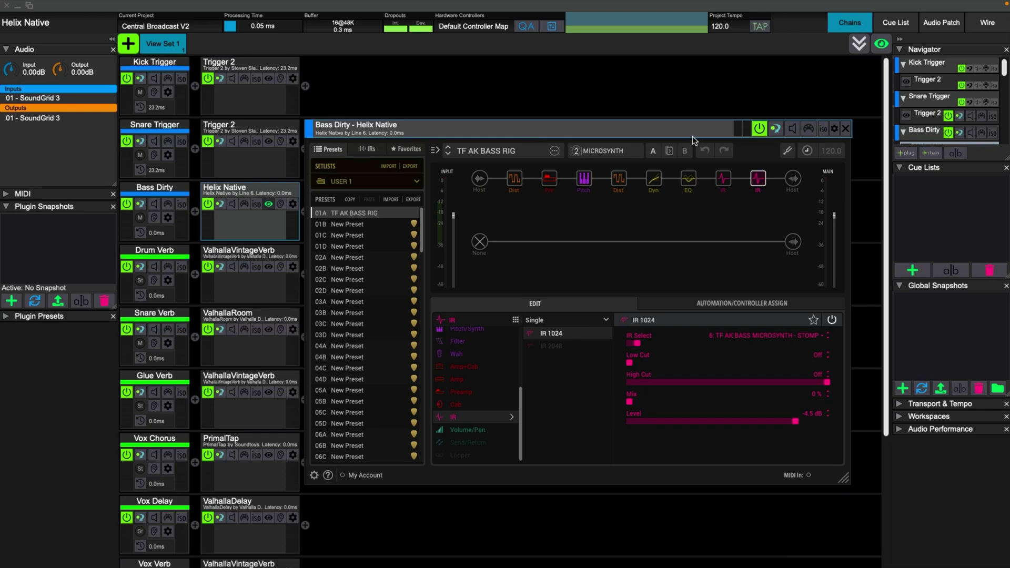
click(845, 128)
scroll(253, 313, down, 2)
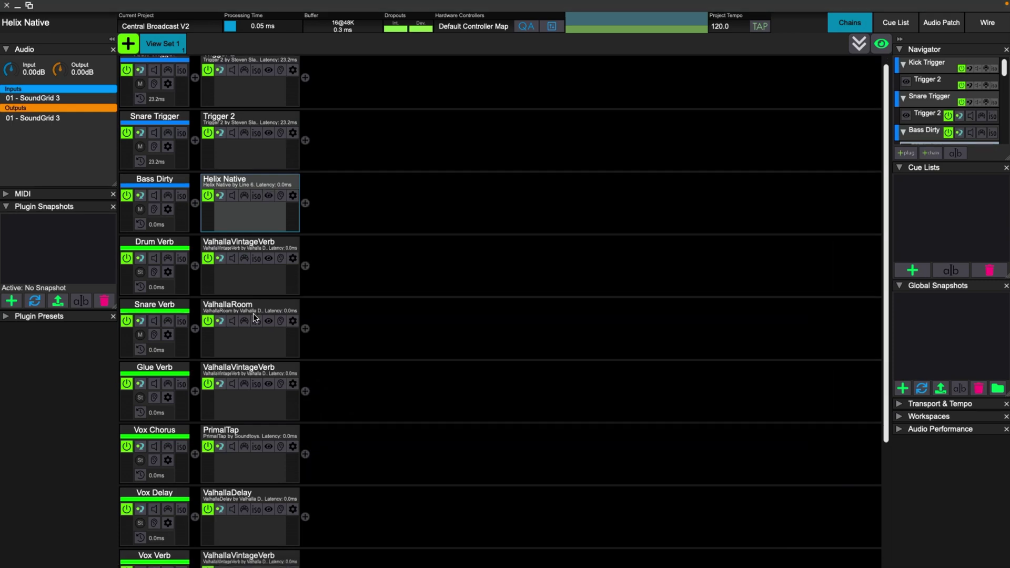
scroll(254, 313, down, 3)
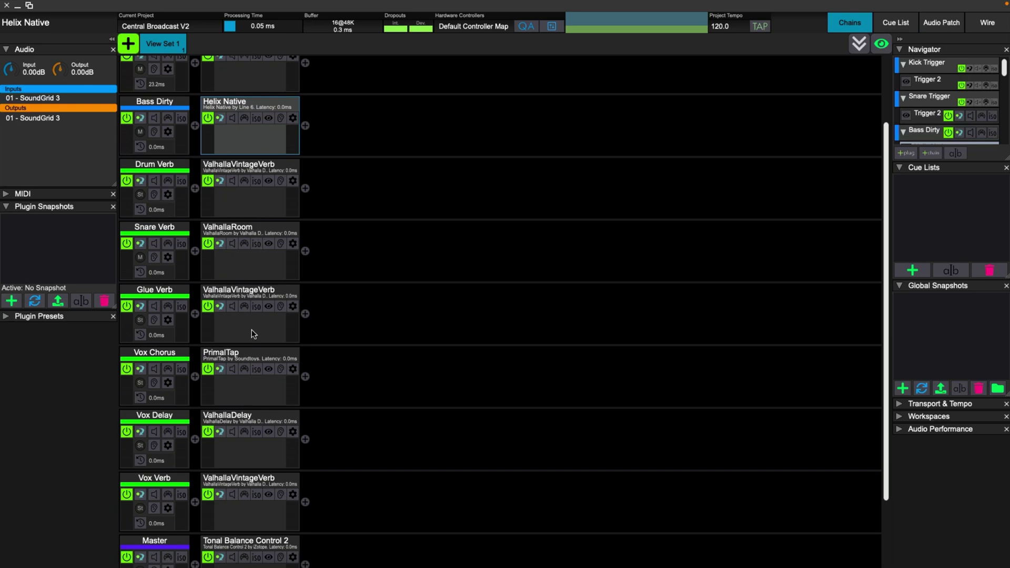
scroll(245, 381, down, 2)
scroll(245, 380, down, 1)
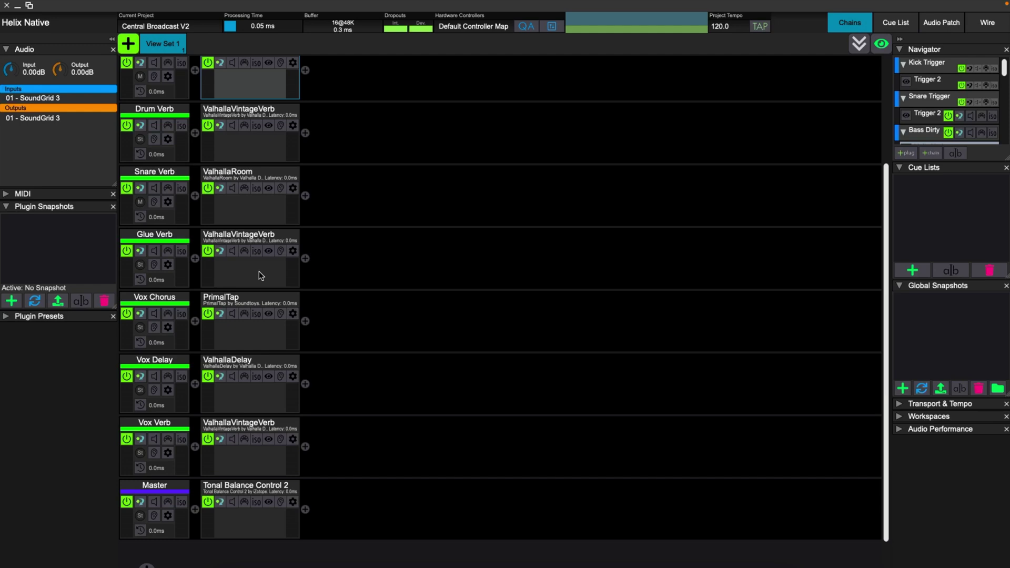
scroll(254, 300, down, 1)
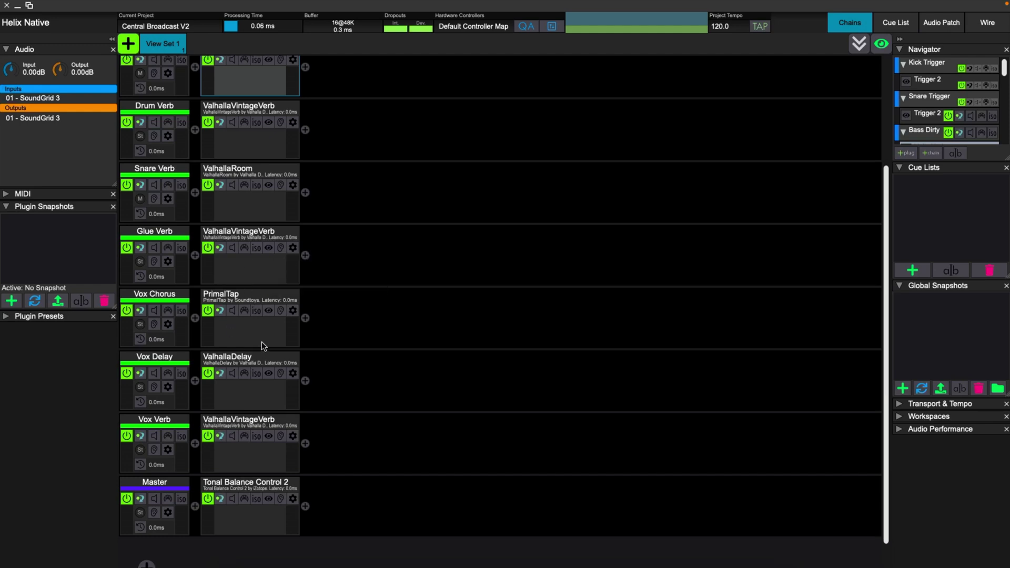
double_click(247, 332)
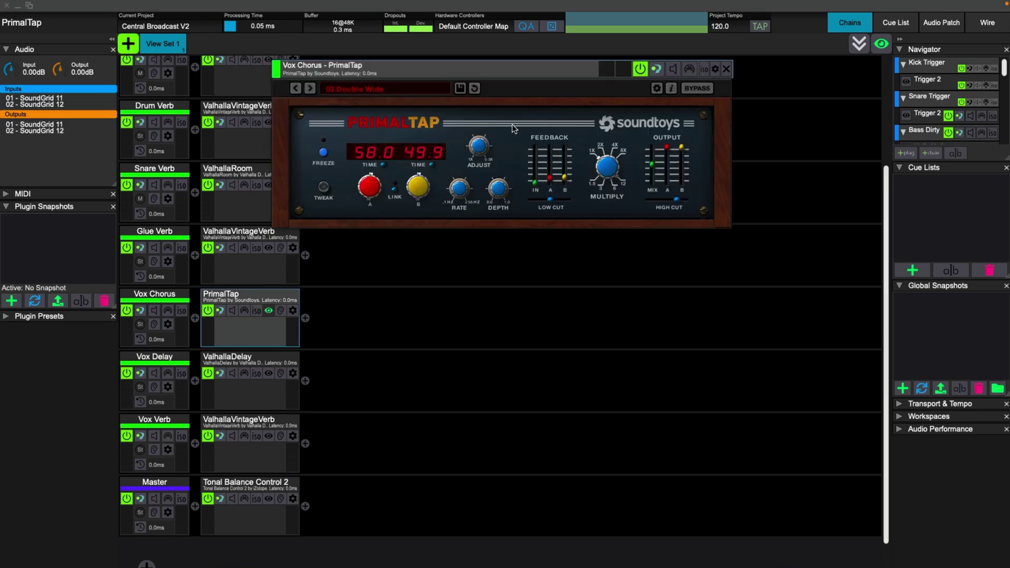
Replace PrimalTap with the Master chain's Tonal Balance Control 2, keeping the Modern target curve
click(726, 69)
scroll(261, 492, down, 1)
click(262, 492)
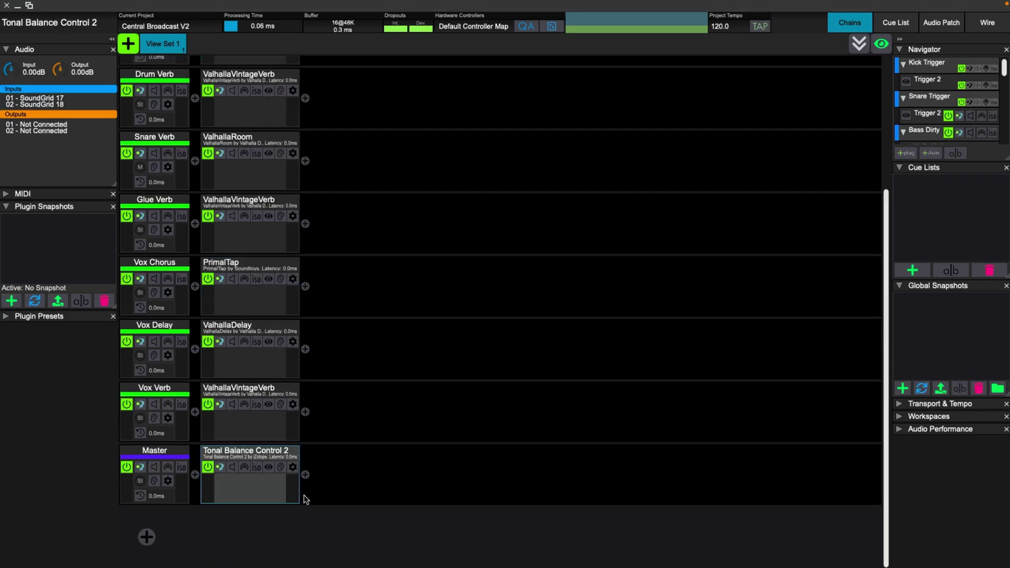
double_click(263, 493)
drag(572, 169, 547, 168)
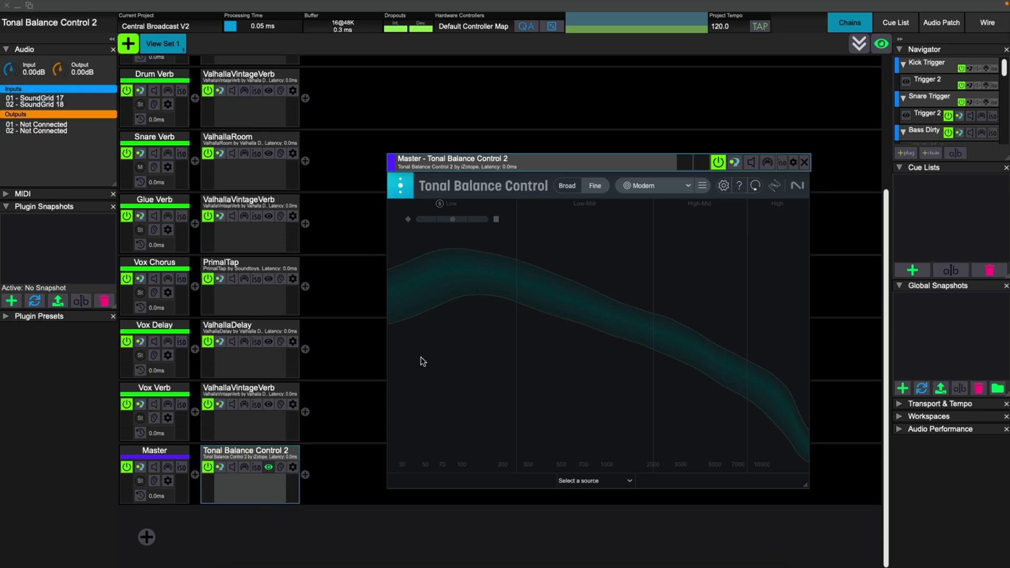
click(688, 186)
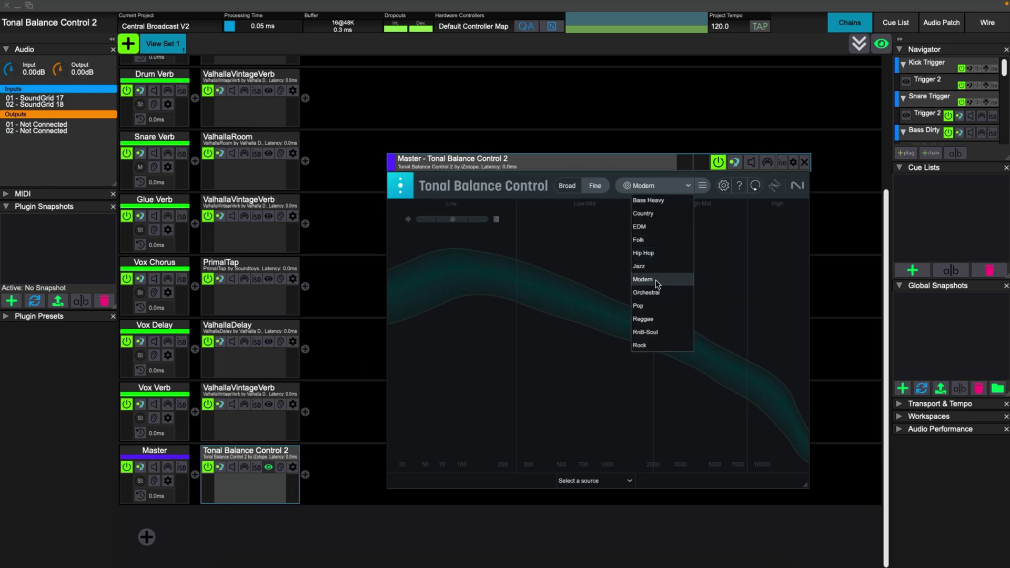
click(715, 276)
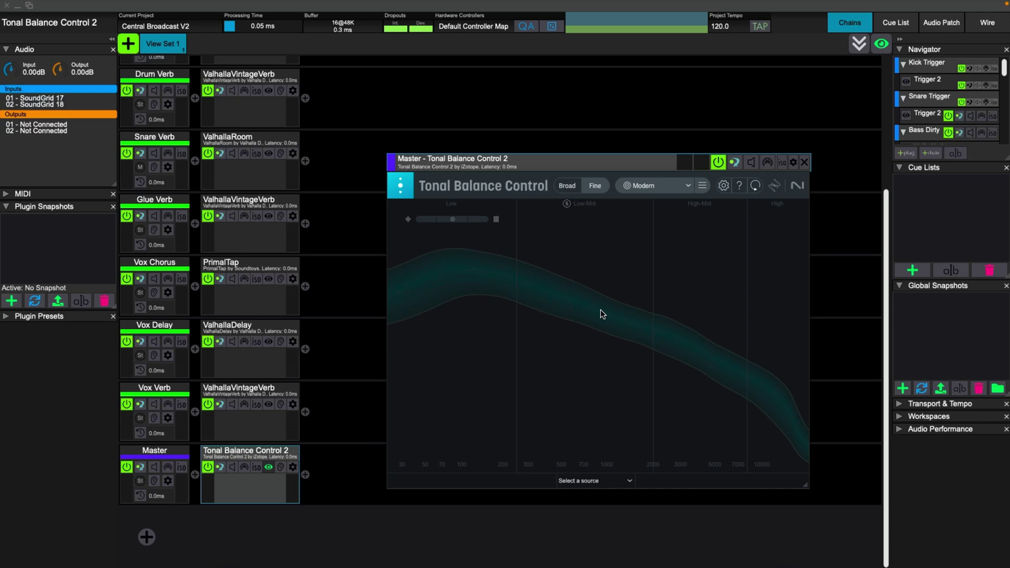
drag(599, 168, 582, 171)
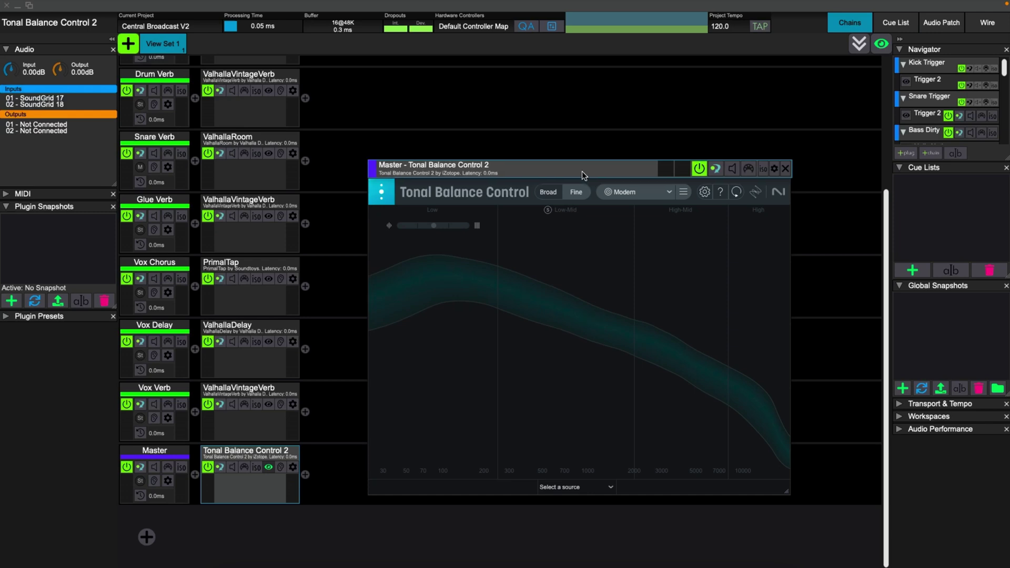